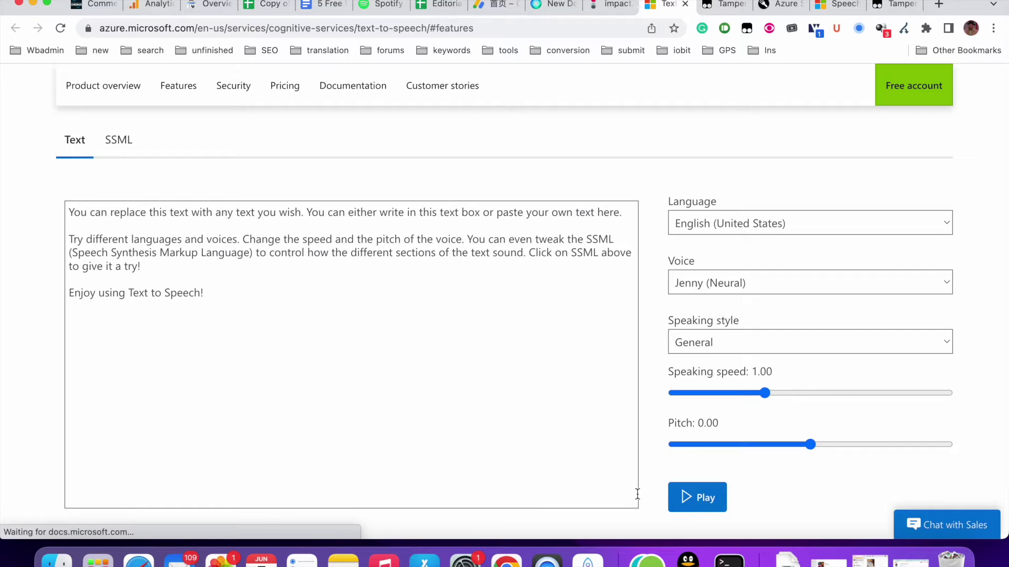
- Keep English (United States) and play the demo text in the Jenny (Neural) voice, then stop it
scroll(530, 439, down, 2)
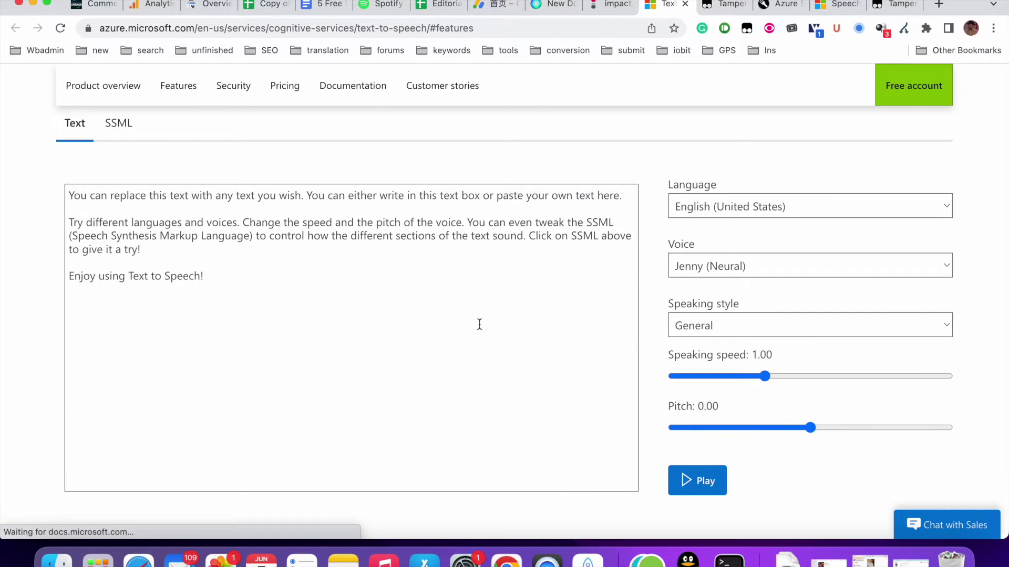
click(798, 206)
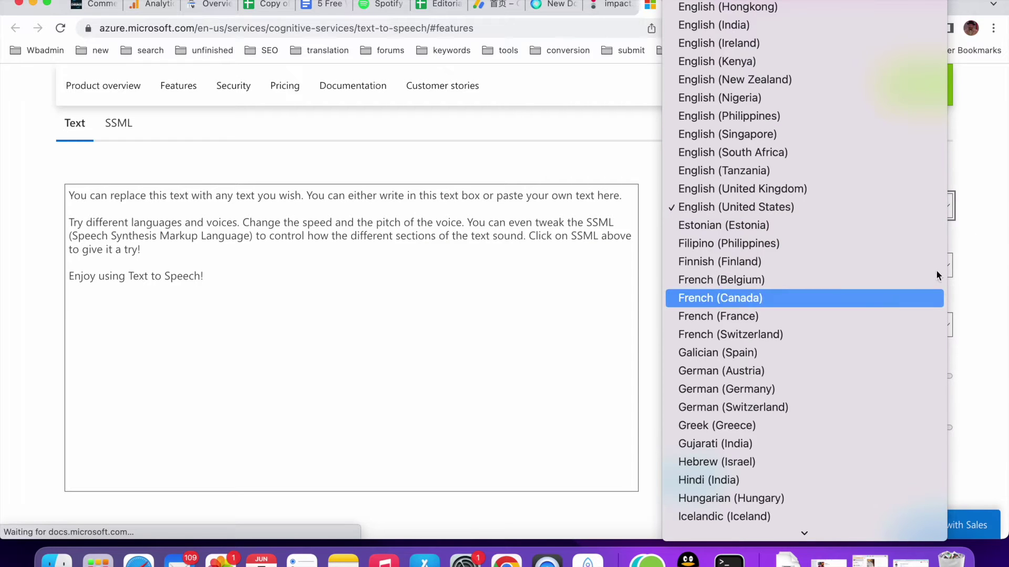
click(990, 232)
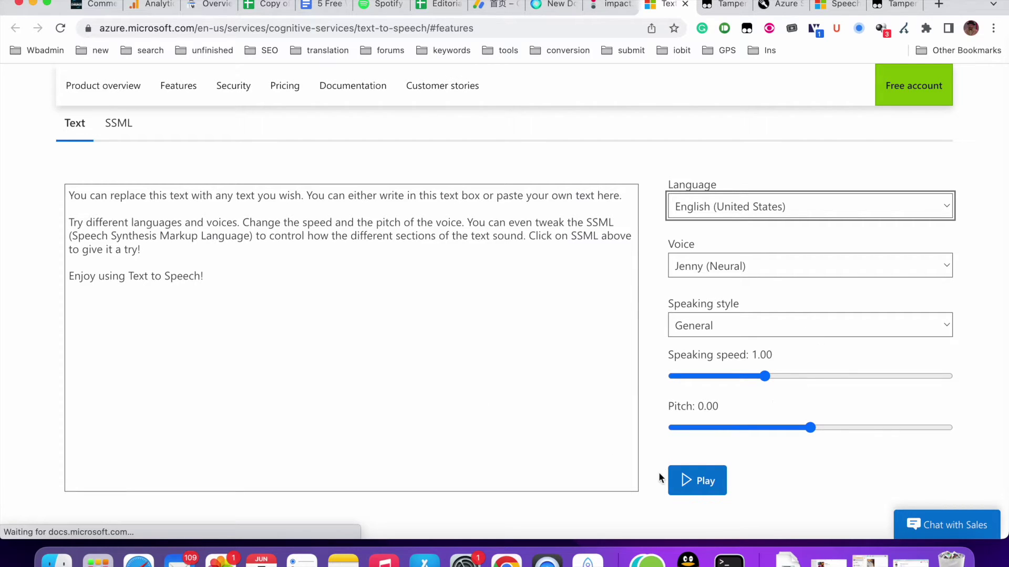
click(705, 492)
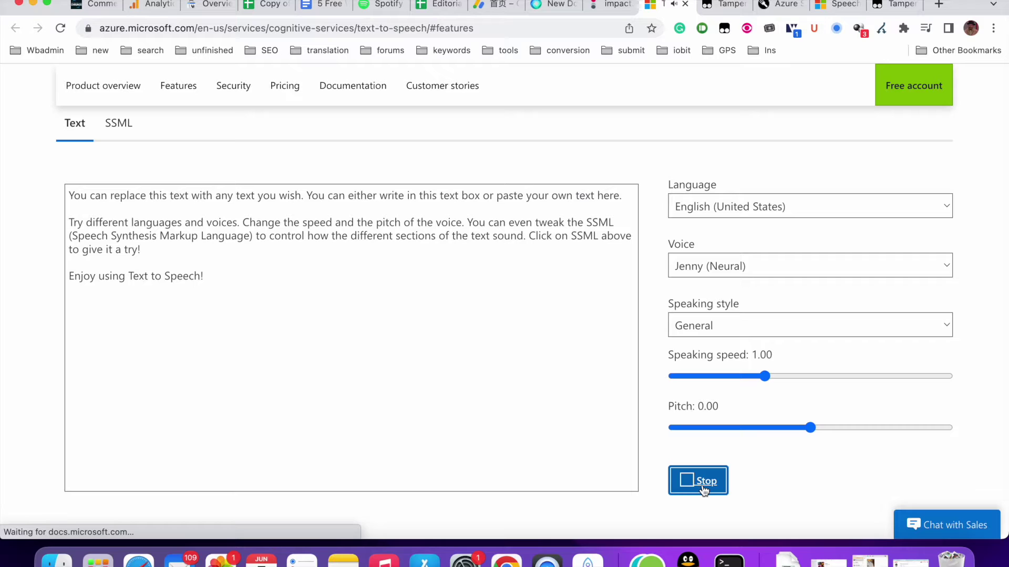
click(705, 491)
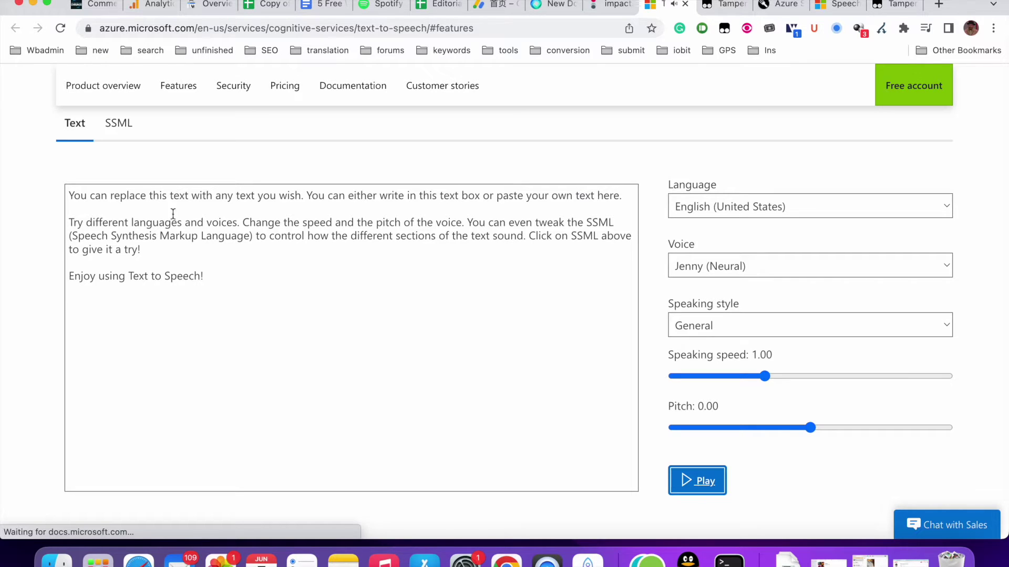
- In the SSML view, copy the Jenny voice and prosody opening tags and paste them before 'Try'
click(129, 137)
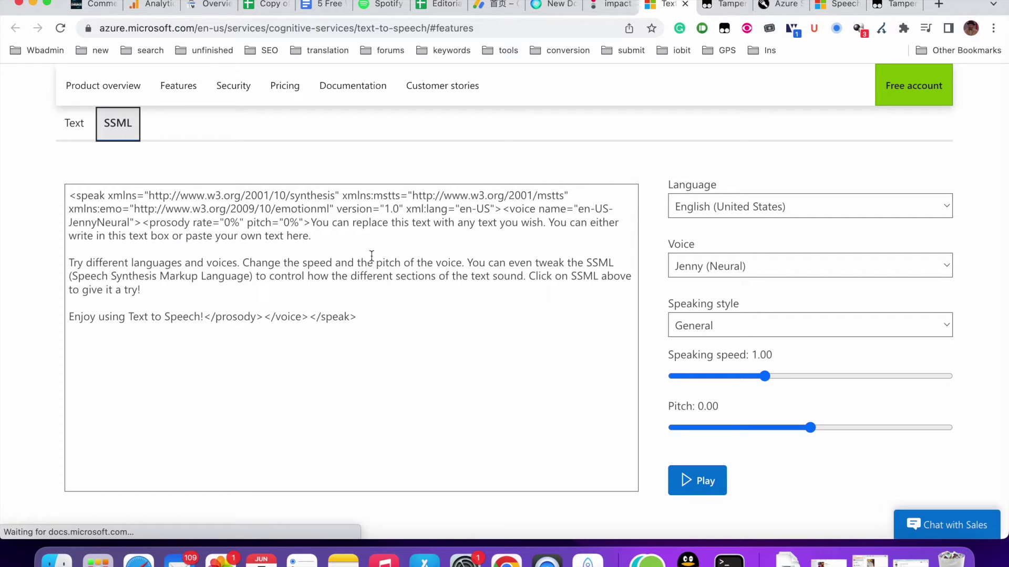
click(504, 210)
drag(504, 209, 312, 218)
key(super+c)
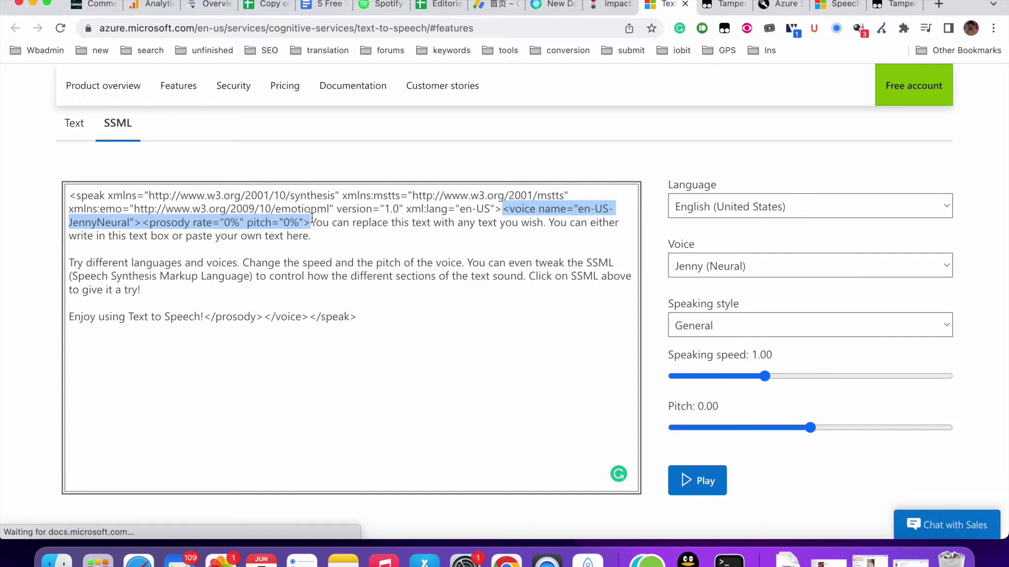
click(70, 262)
key(super+v)
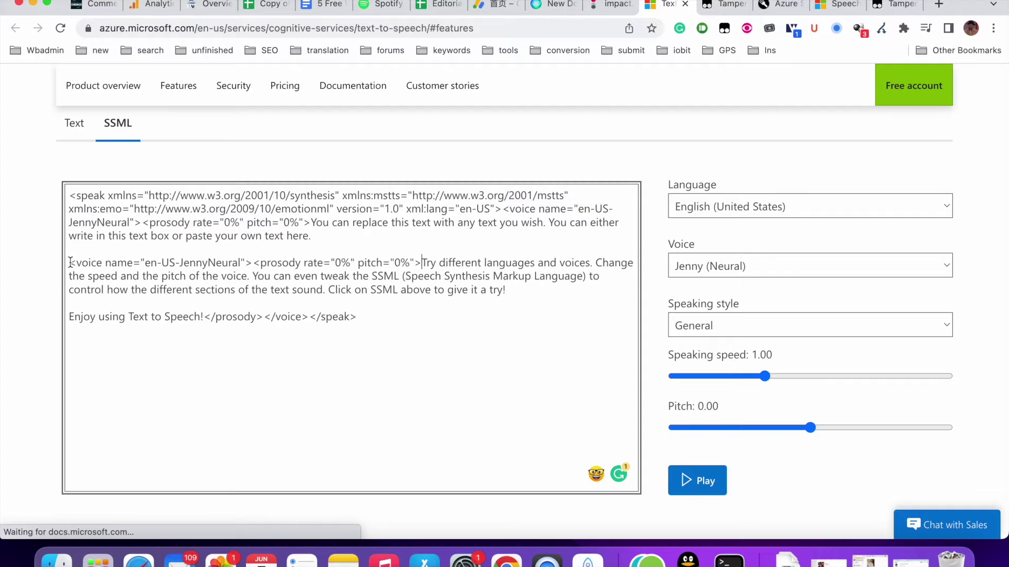
- Change the pasted voice from Jenny to en-US-GuyNeural and set its prosody rate to 50%
click(208, 264)
key(BackSpace)
key(BackSpace)
key(BackSpace)
key(BackSpace)
key(BackSpace)
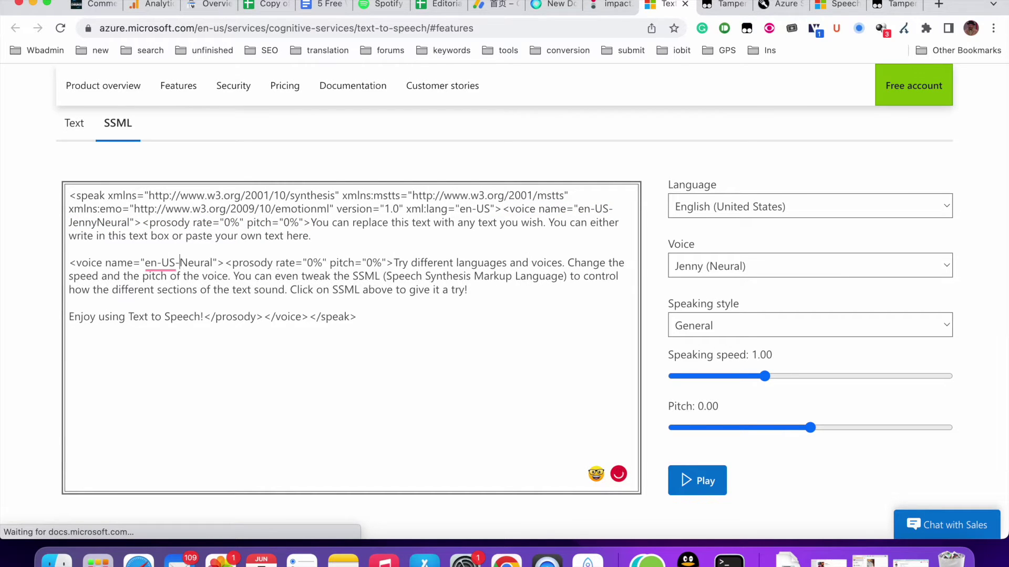
text(Guy)
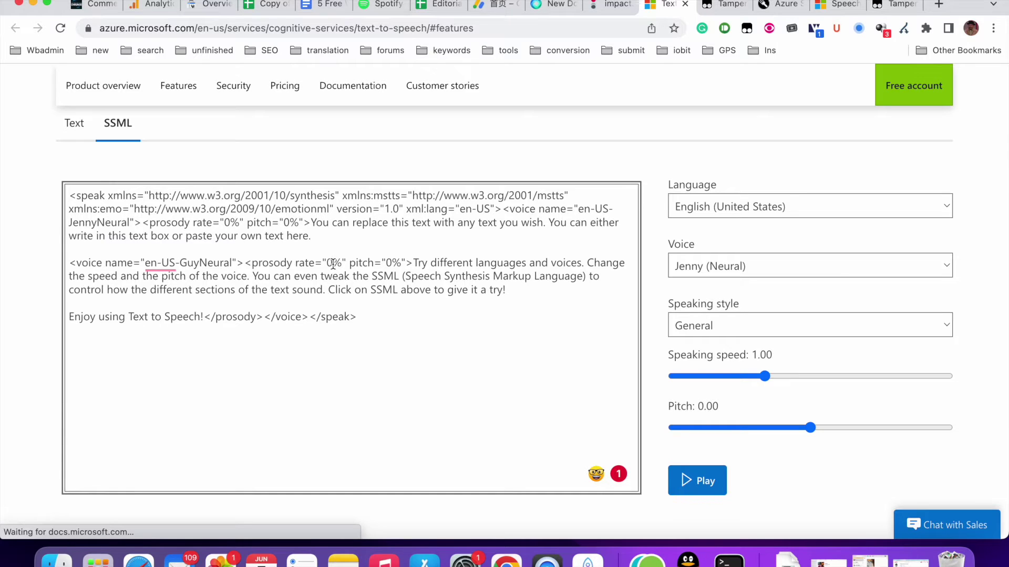
click(332, 263)
key(BackSpace)
text(20)
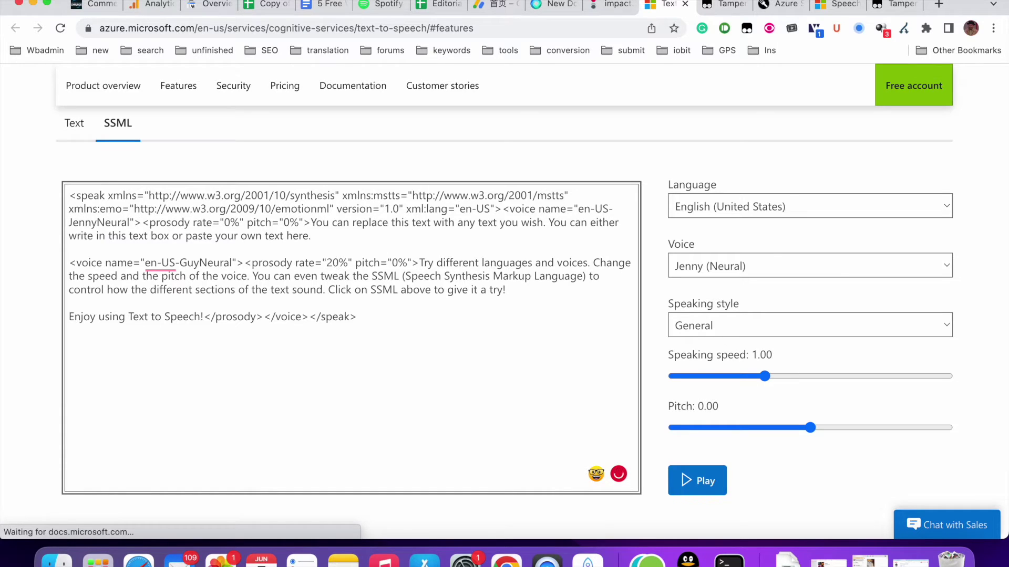
key(BackSpace)
key(BackSpace)
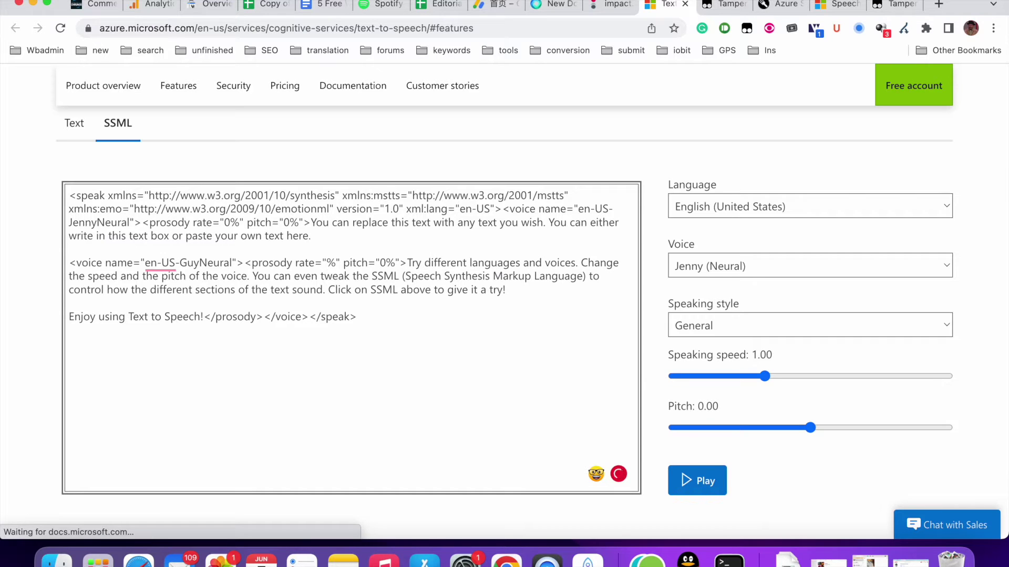
text(50)
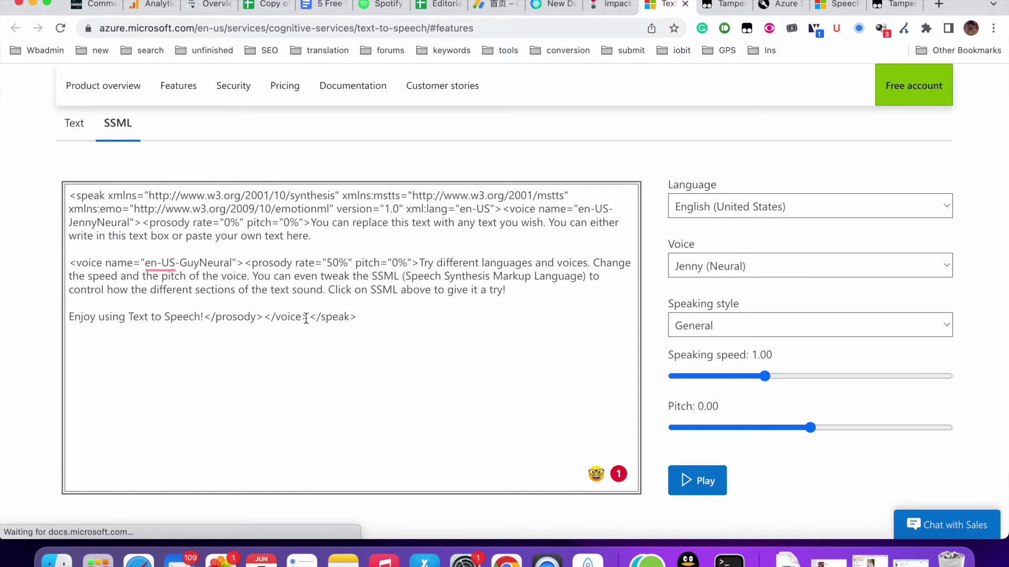
click(309, 317)
- Copy the closing </prosody></voice> tags, paste them after 'here.', and play the two-voice SSML
key(shift+End)
shift+click(204, 317)
key(super+c)
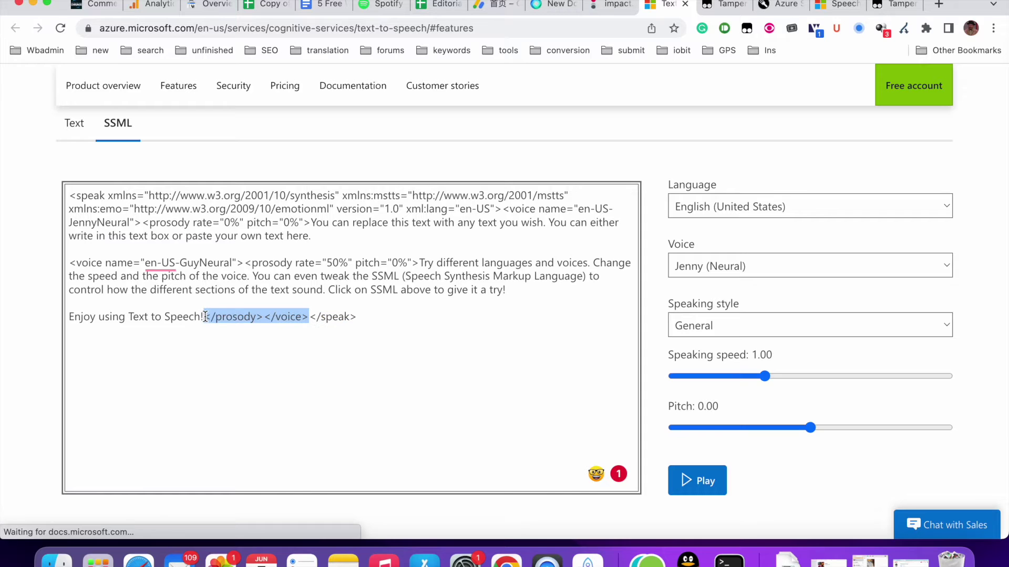
click(317, 235)
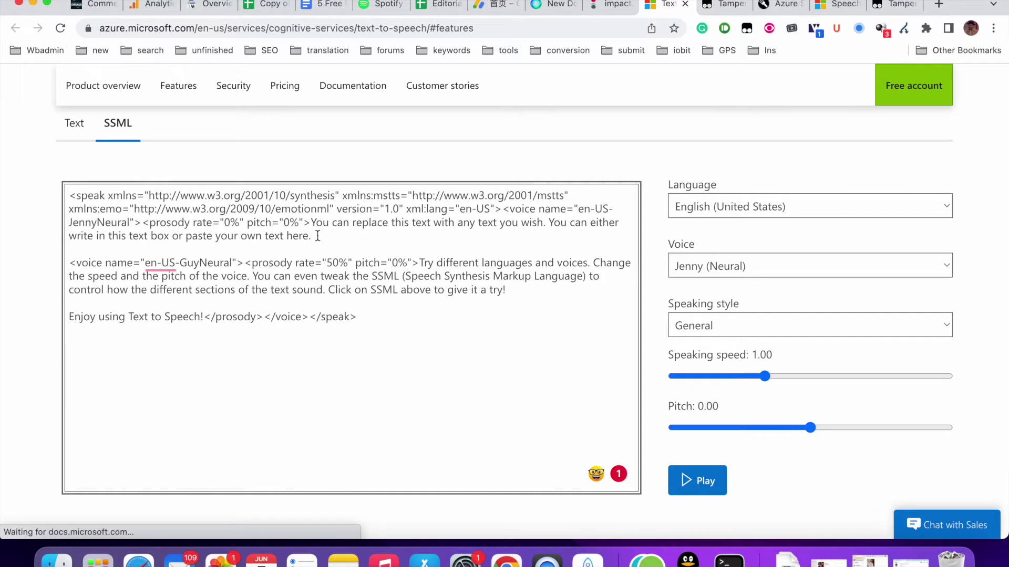
key(super+v)
click(710, 486)
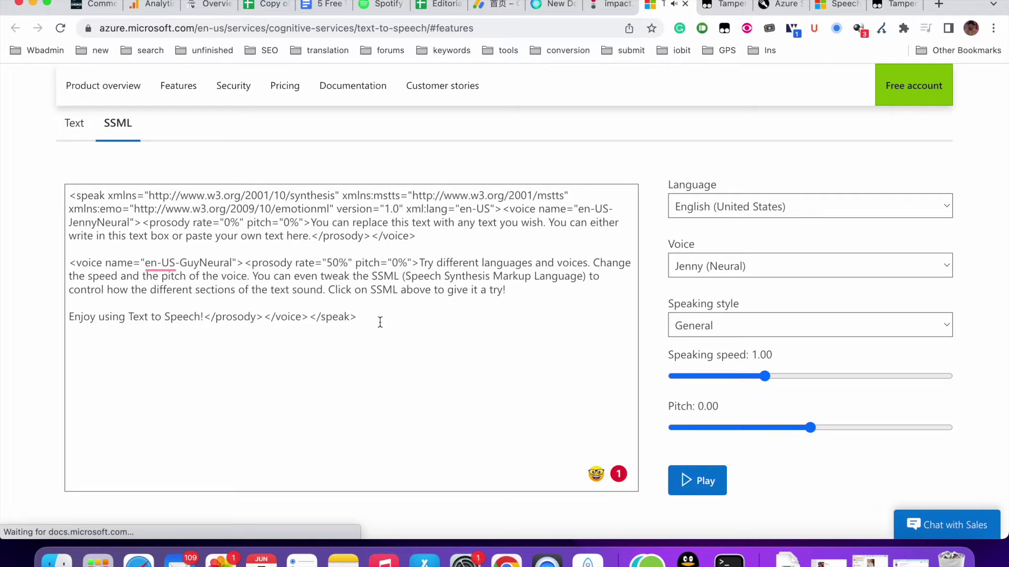
click(837, 4)
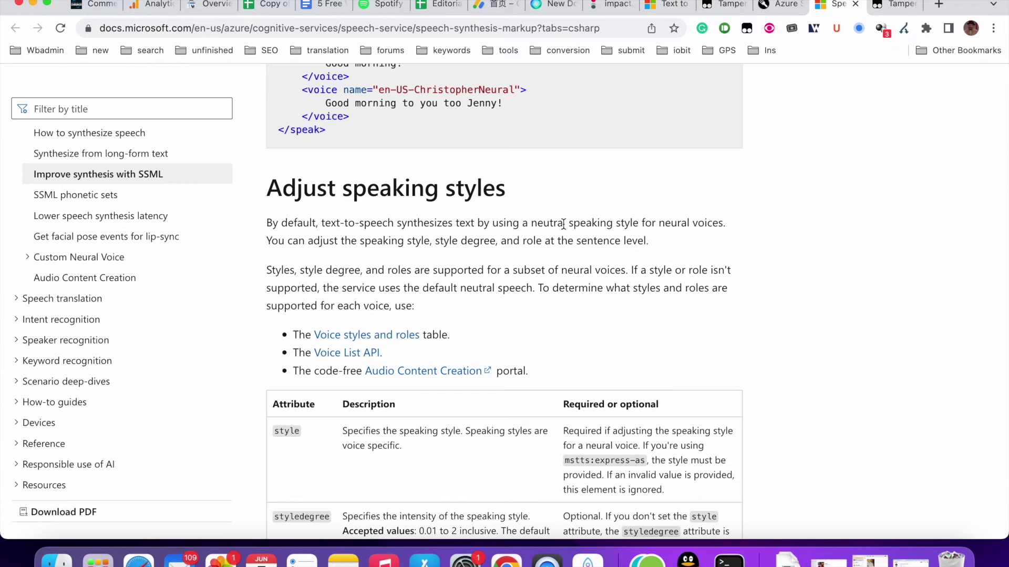
scroll(563, 224, up, 1)
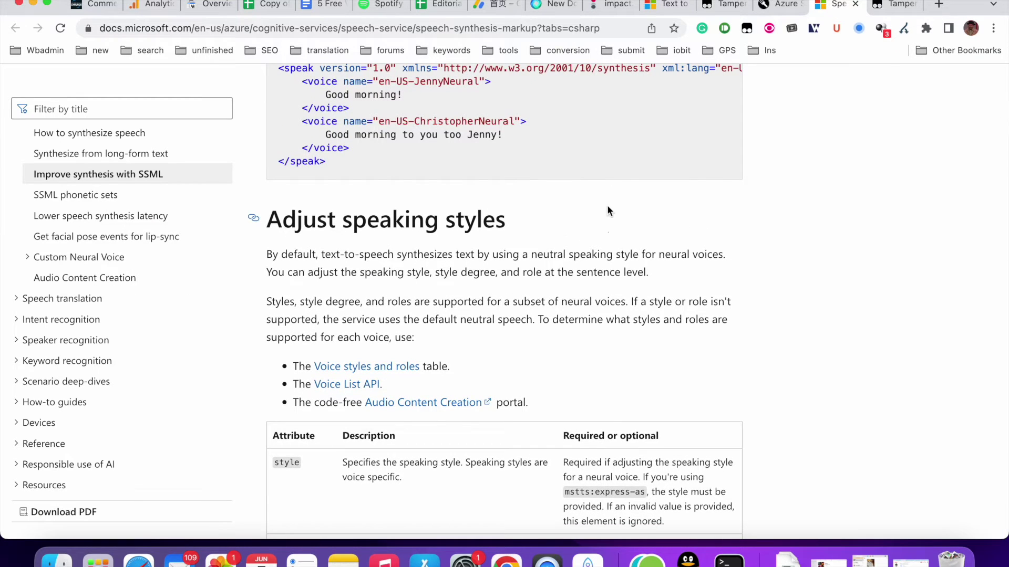
click(664, 7)
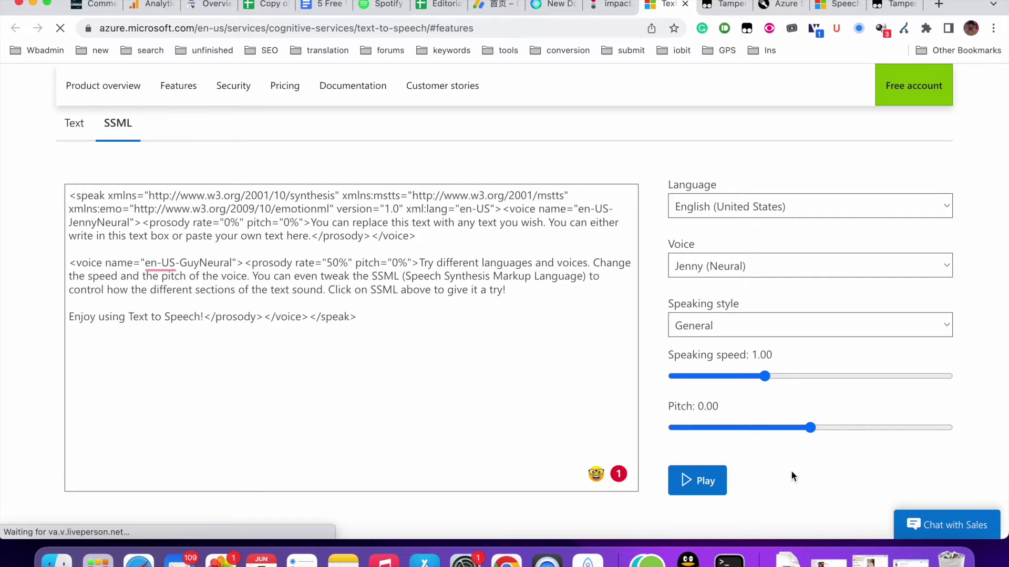
scroll(790, 471, down, 1)
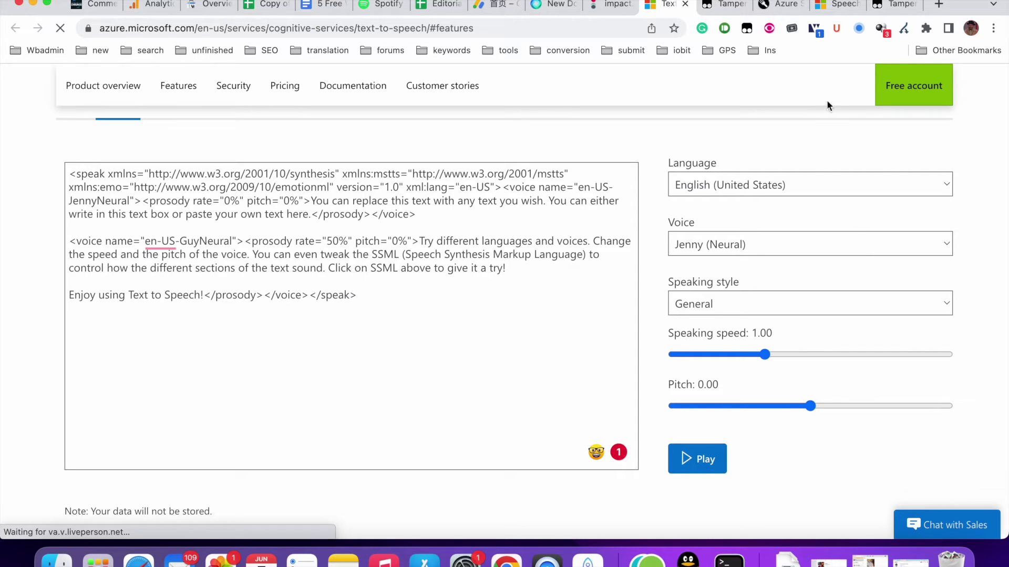
click(897, 6)
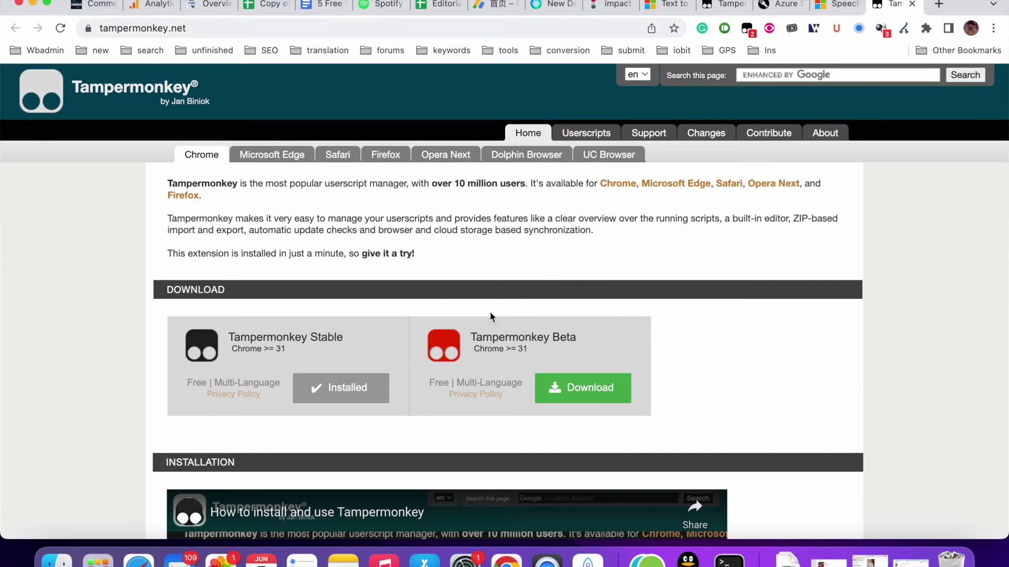
- Scroll the tampermonkey.net home page down and back up to see Stable marked Installed
scroll(366, 402, down, 2)
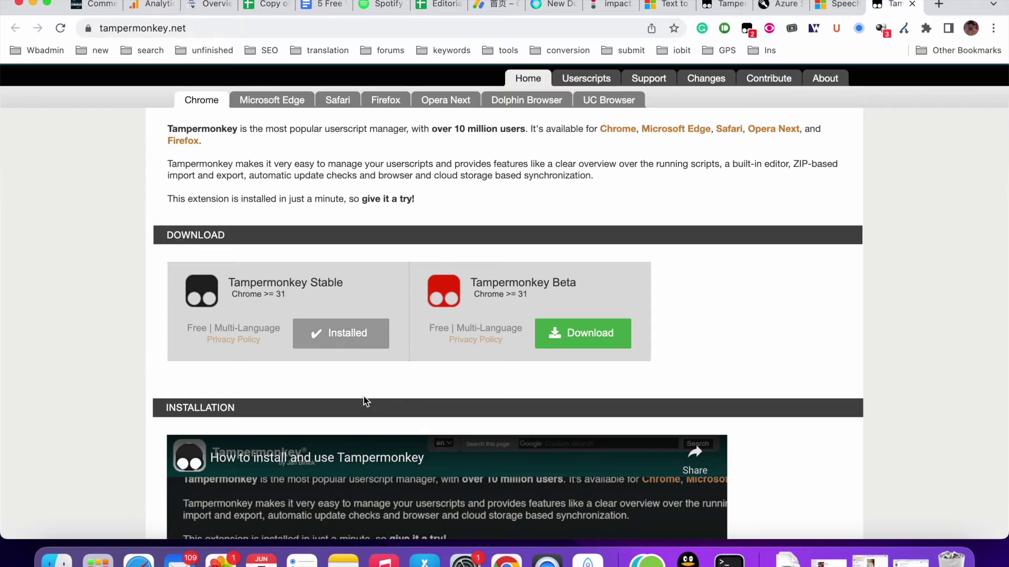
scroll(367, 402, down, 1)
scroll(364, 396, up, 3)
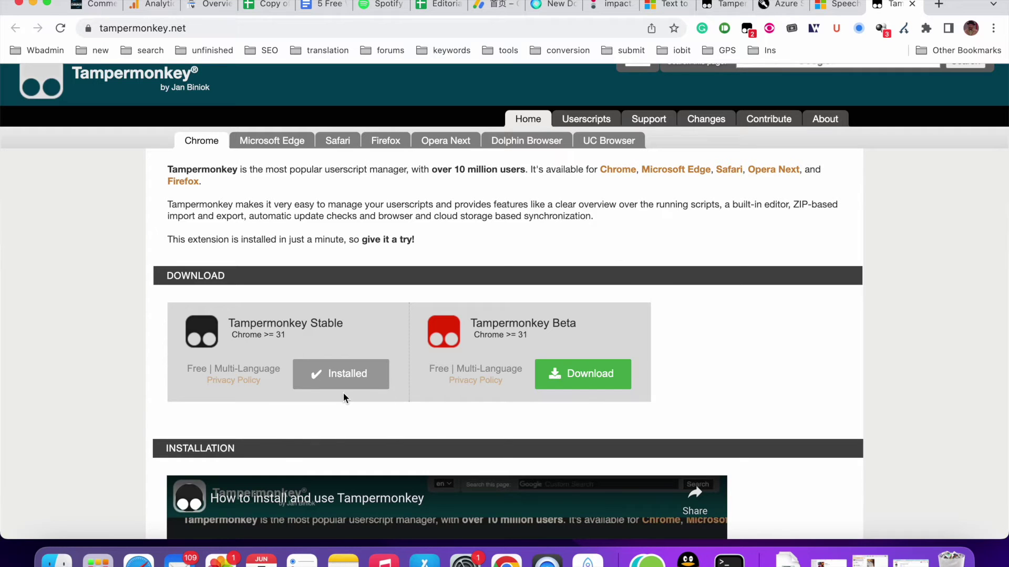
- Reinstall Azure Speech Download version 0.1 from Greasy Fork into Tampermonkey, then return to tampermonkey.net
click(774, 9)
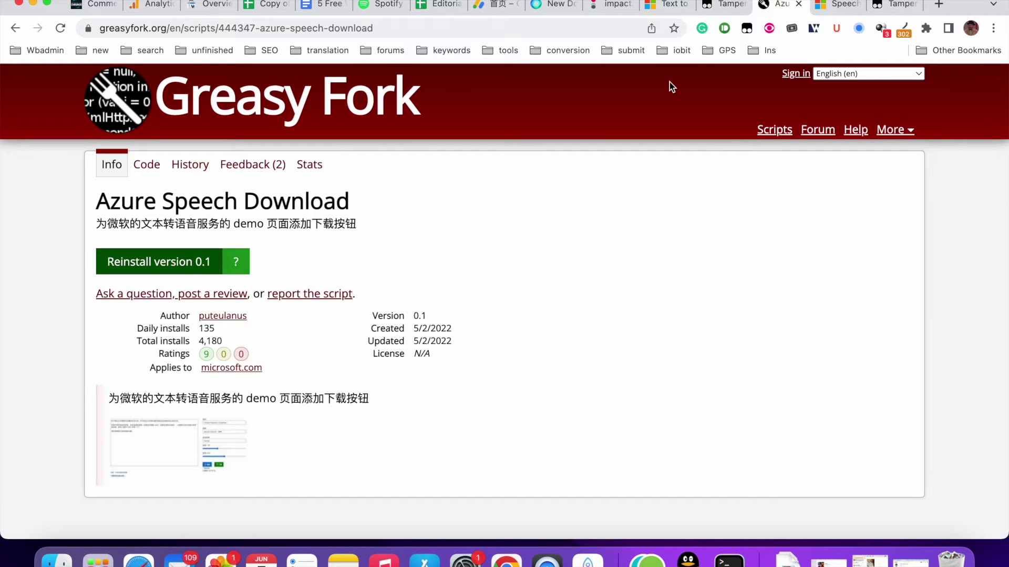
click(720, 10)
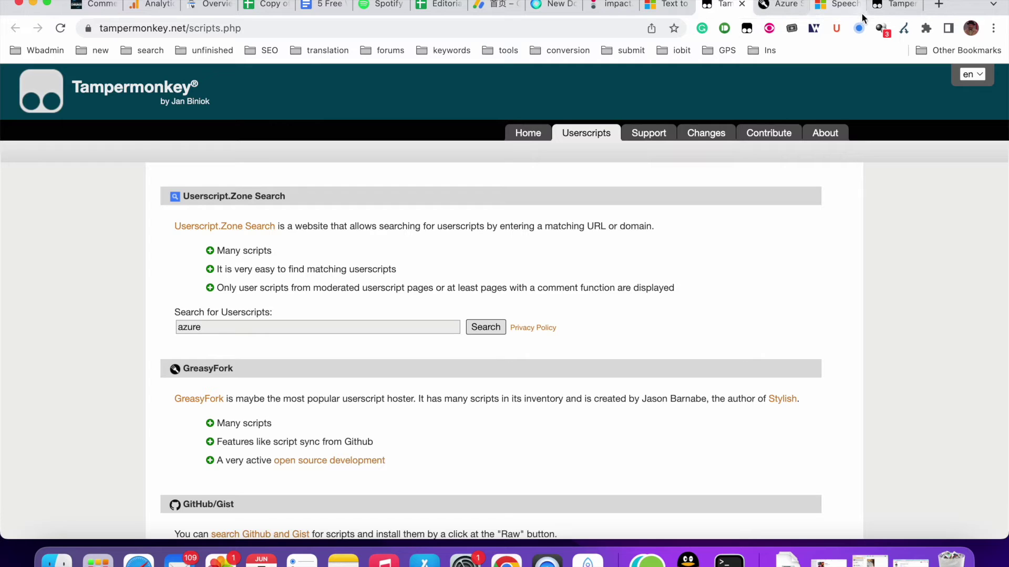
click(796, 9)
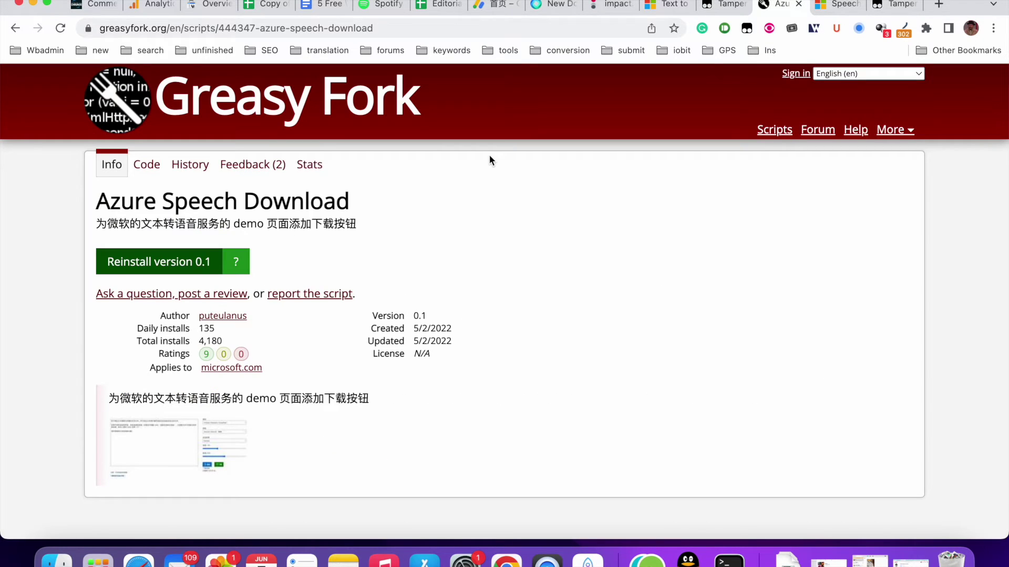
click(185, 269)
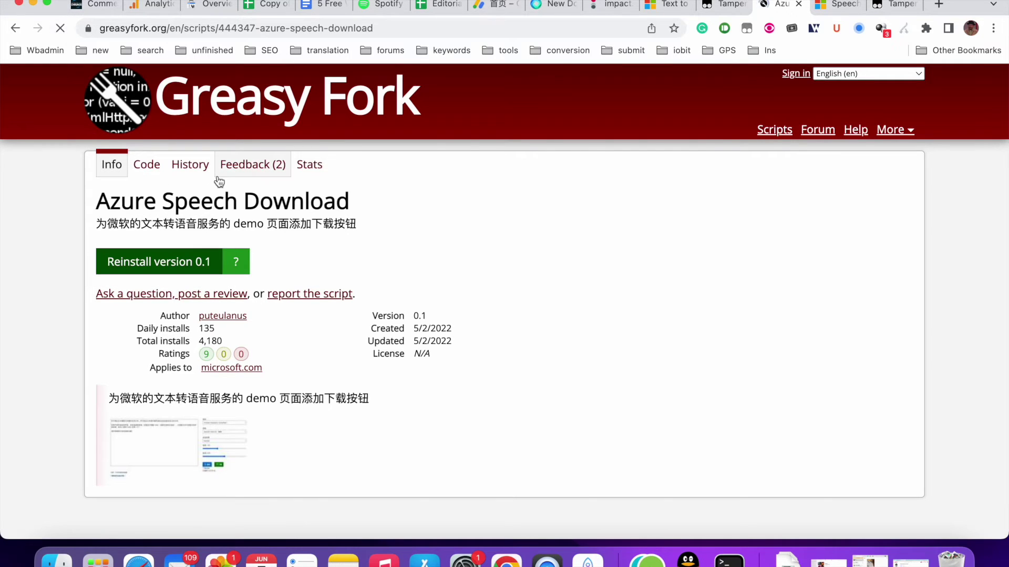
click(171, 262)
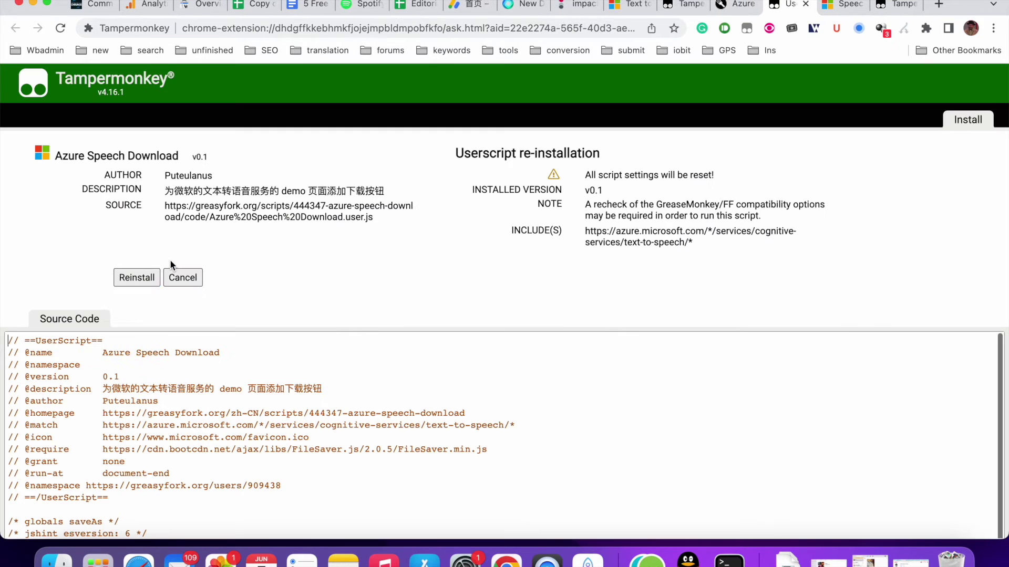
click(139, 276)
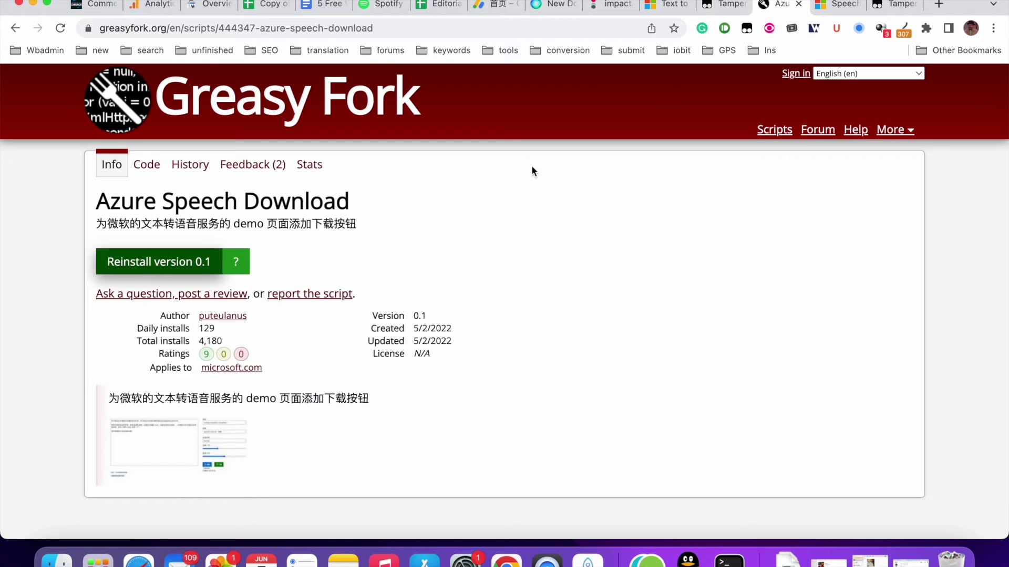
click(730, 5)
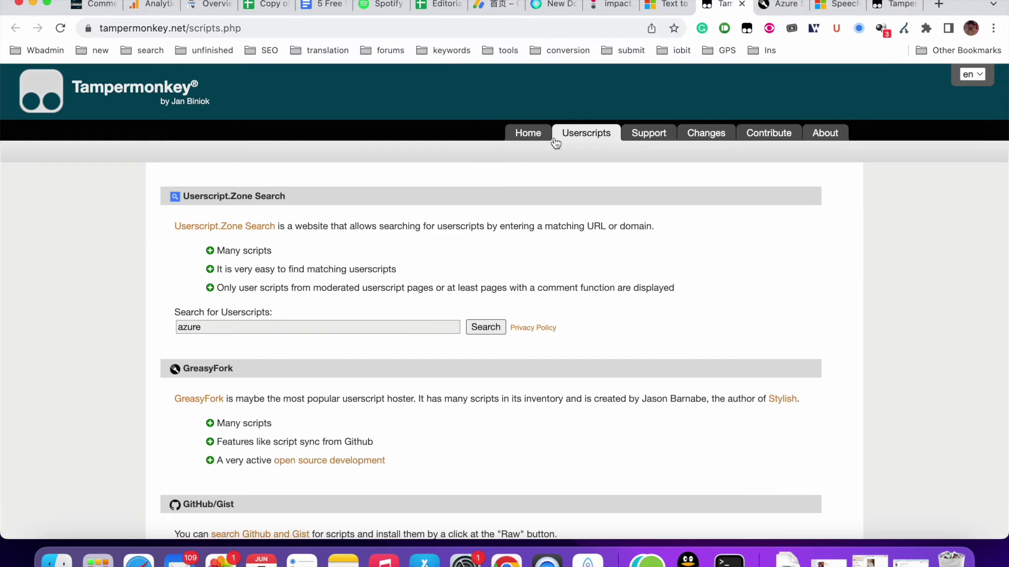
click(747, 29)
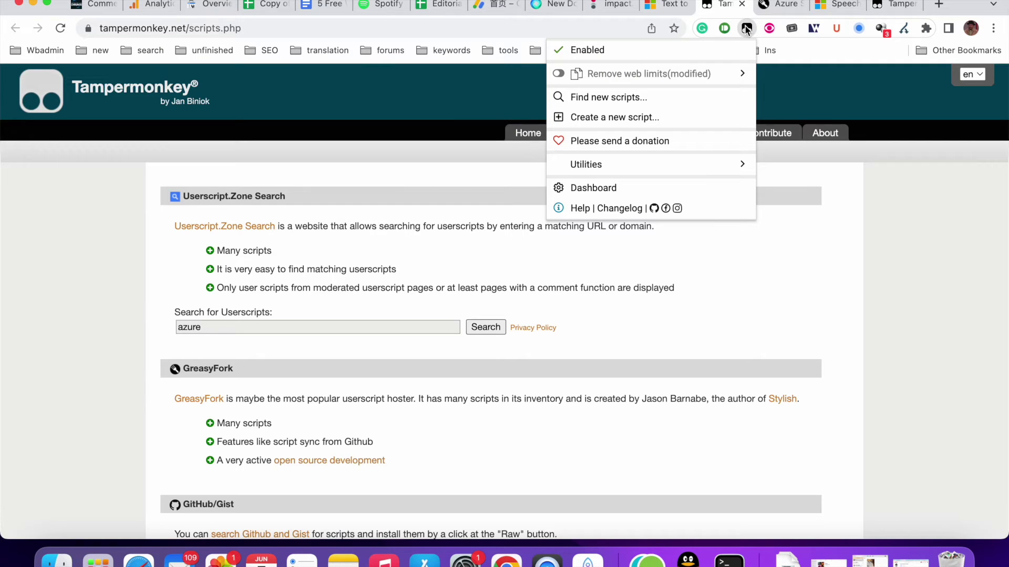
- Open the Tampermonkey Dashboard to confirm Azure Speech Download 0.1 is enabled
click(626, 189)
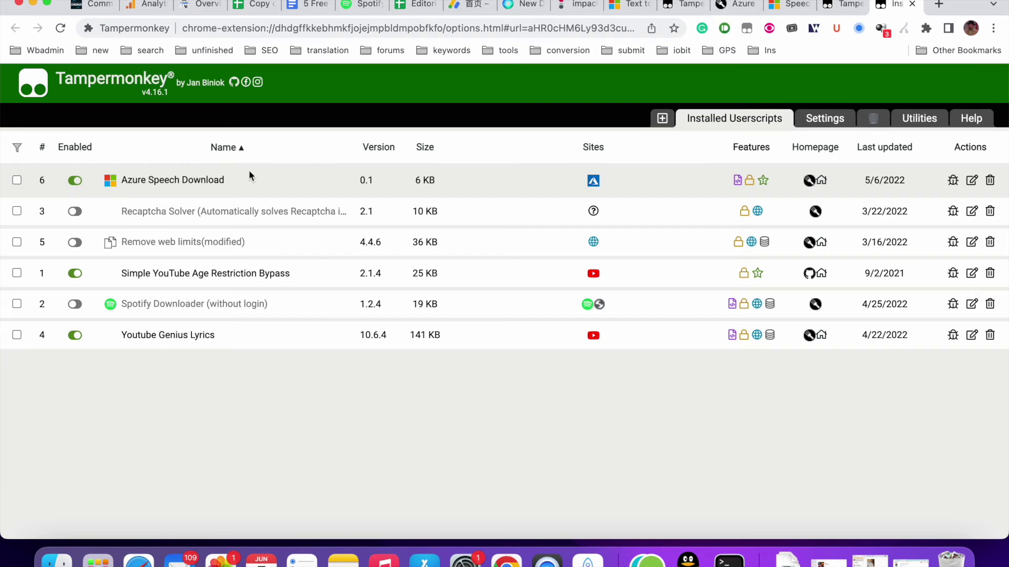
- Switch the Azure demo to plain Text input and reload the page so the userscript runs
click(626, 7)
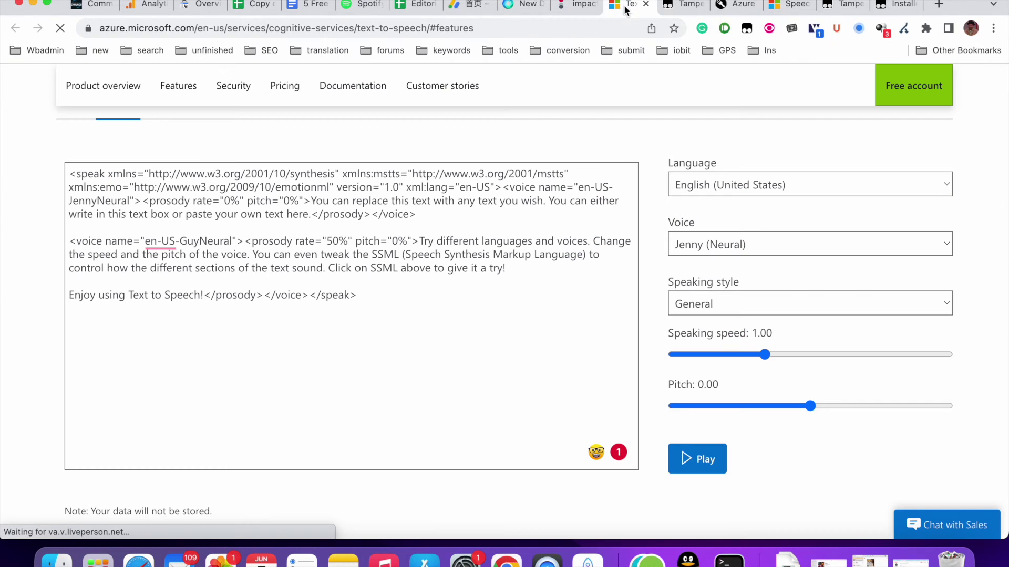
scroll(168, 255, up, 2)
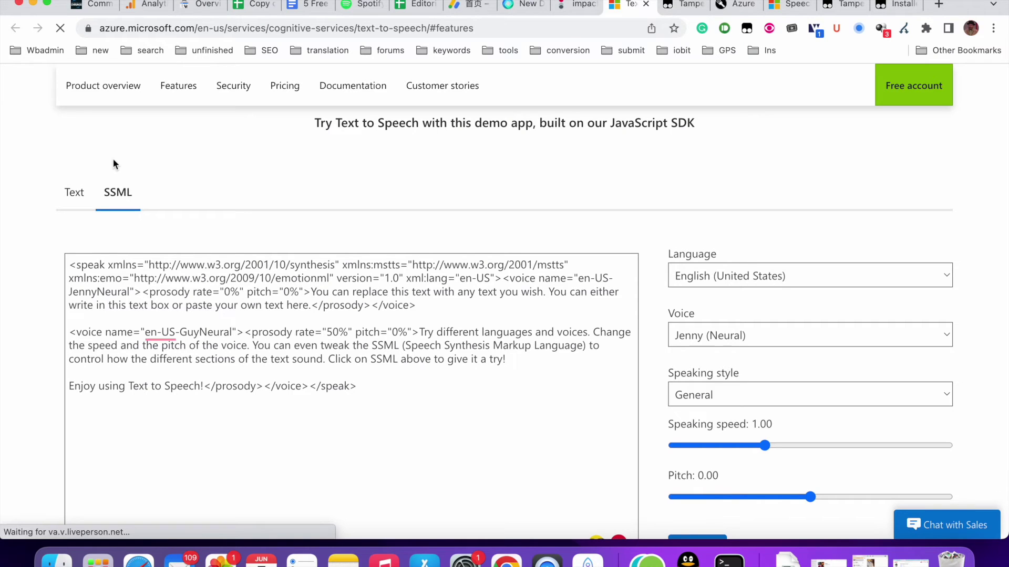
click(79, 195)
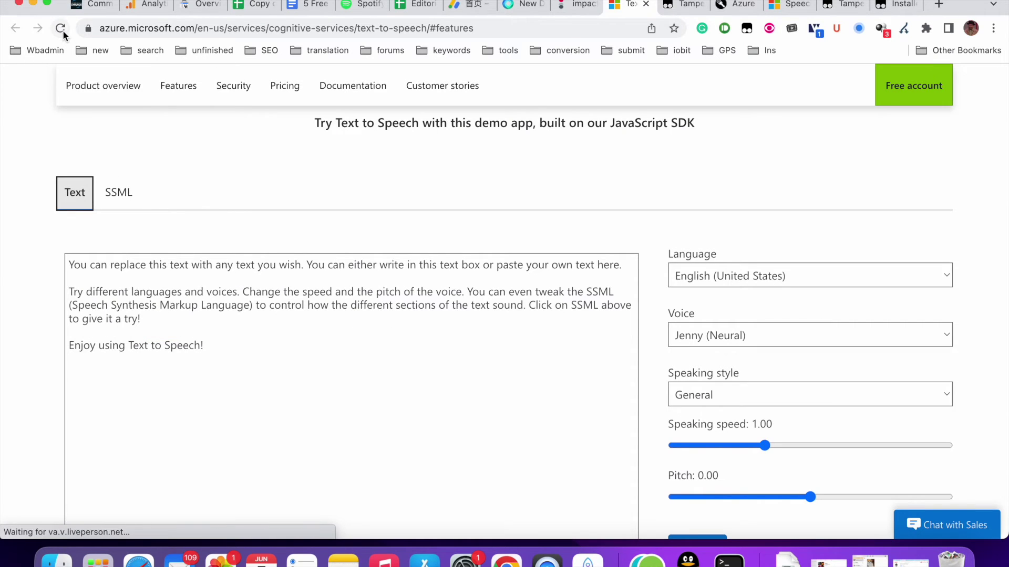
click(62, 30)
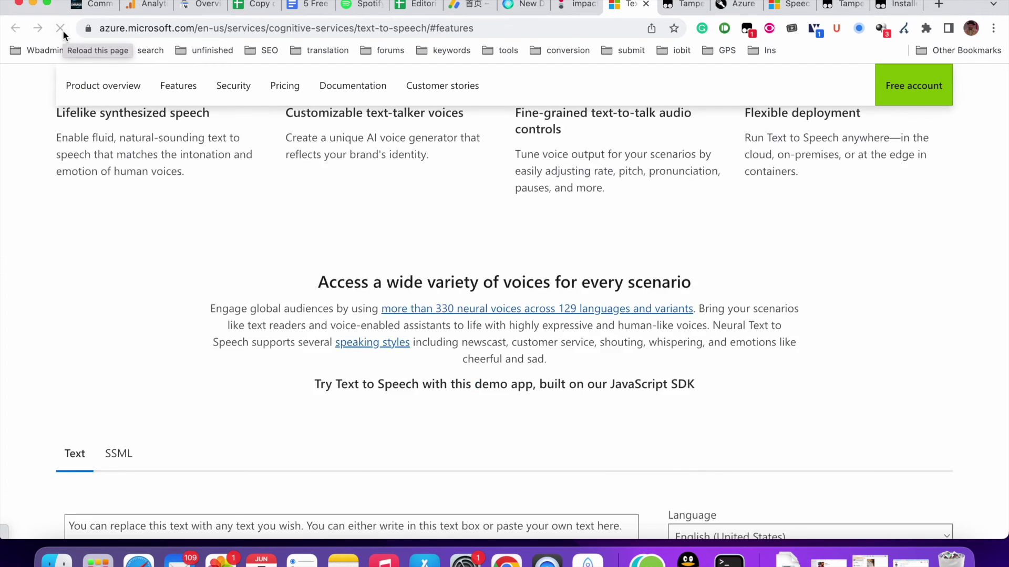
scroll(449, 293, down, 3)
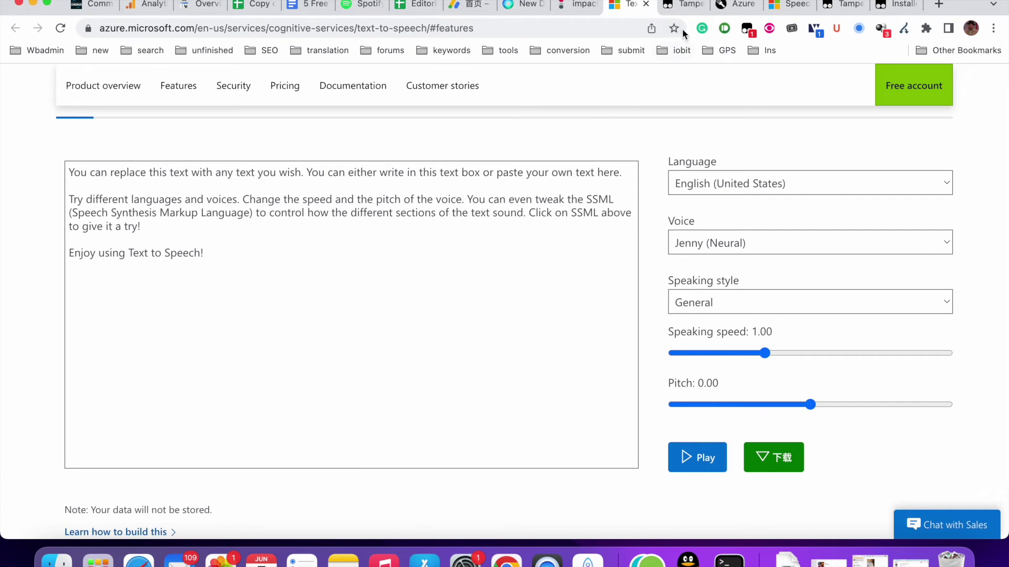
- Select the two 'By default…' speaking-style paragraphs in the SSML docs
click(784, 7)
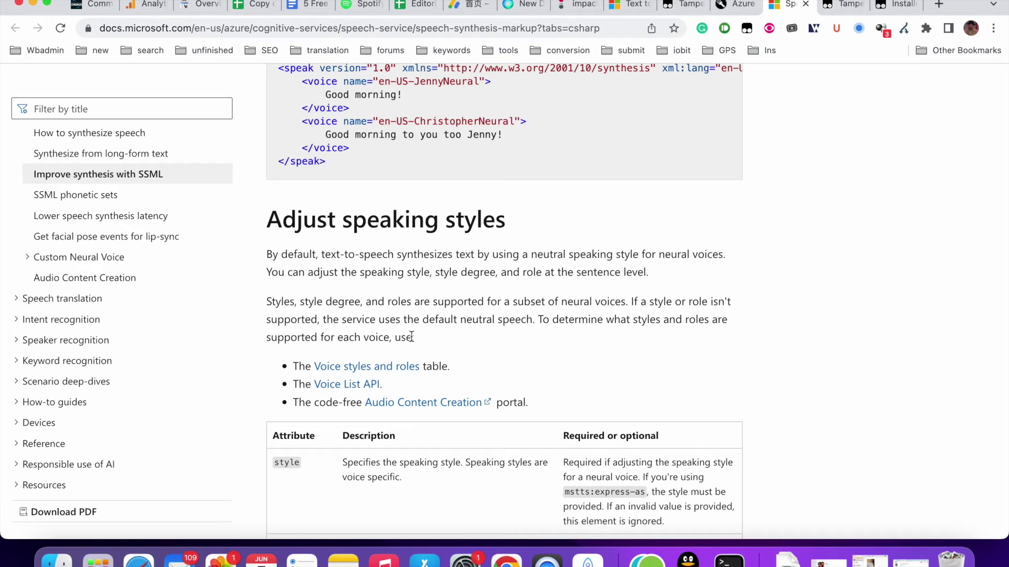
drag(412, 338, 262, 248)
key(super+c)
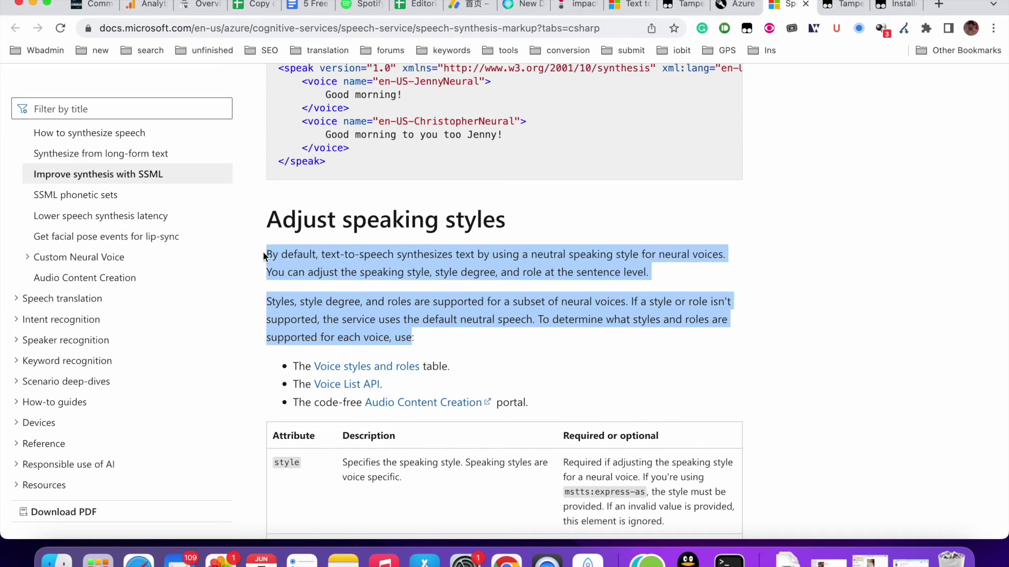
click(621, 11)
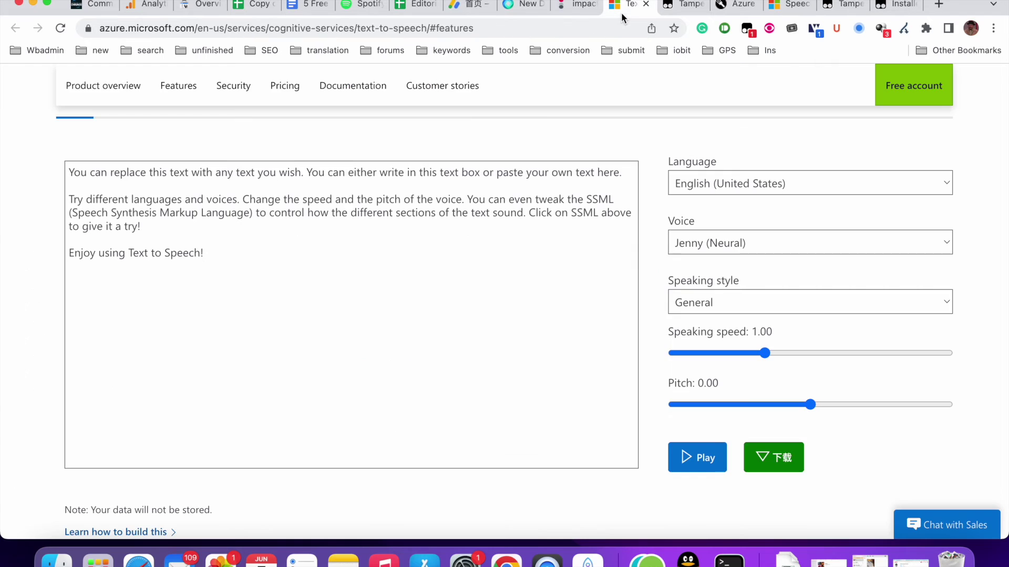
- Replace the demo text with the pasted speaking-style paragraphs
click(373, 290)
key(super+a)
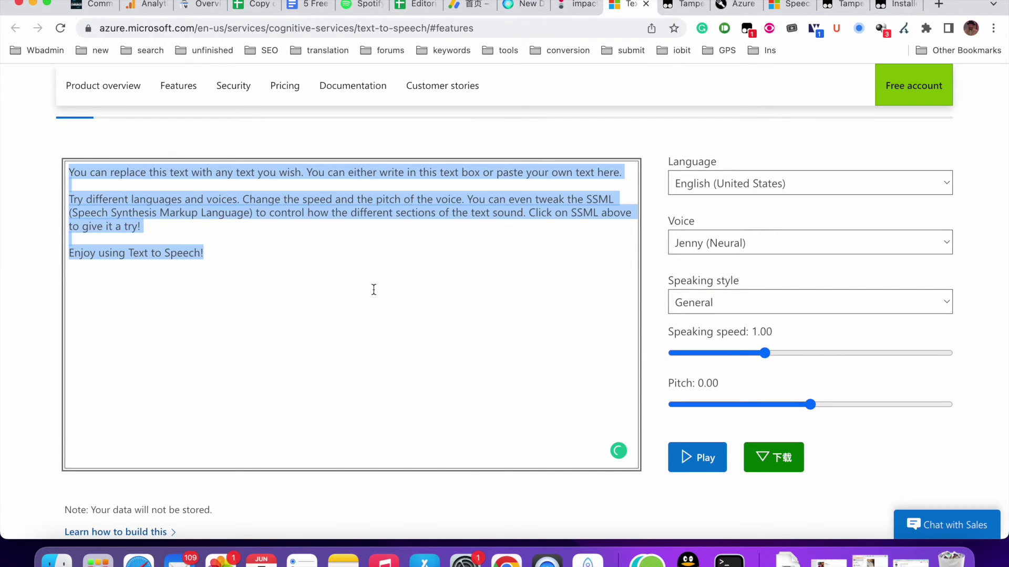
key(super+v)
- Choose the Jacob (Neural) voice, play the pasted text, and download it as an MP3
click(747, 244)
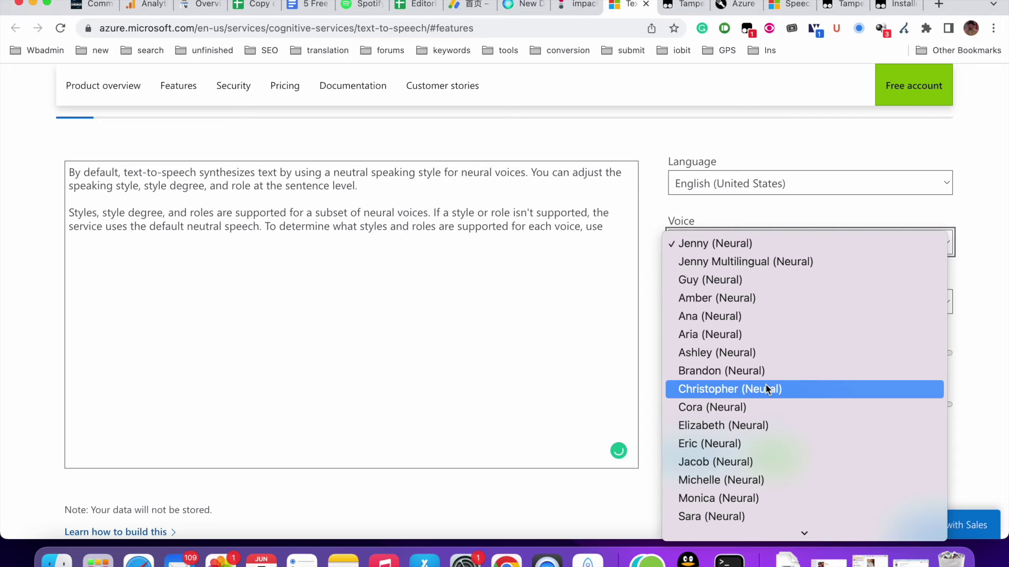
click(776, 461)
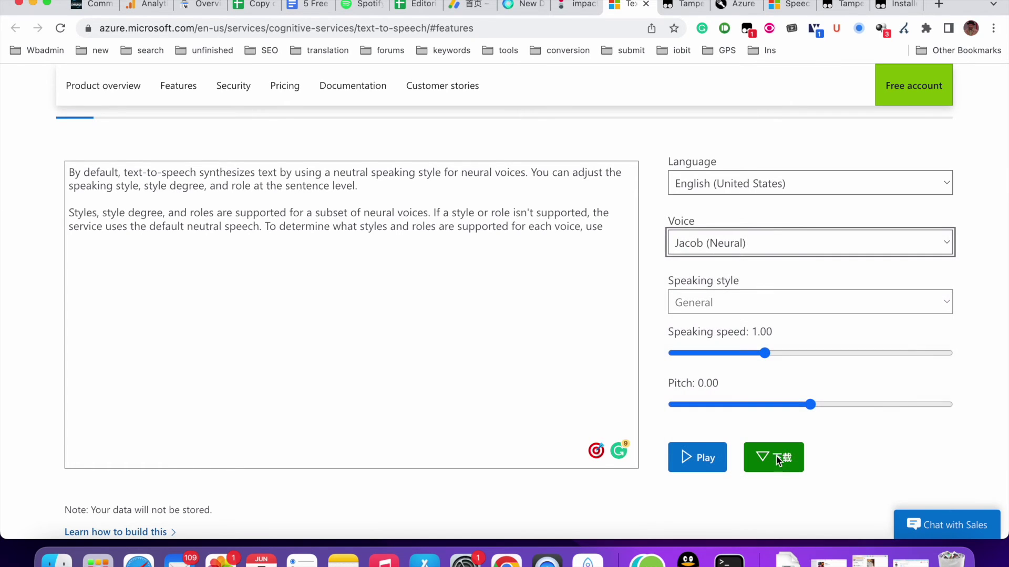
click(781, 311)
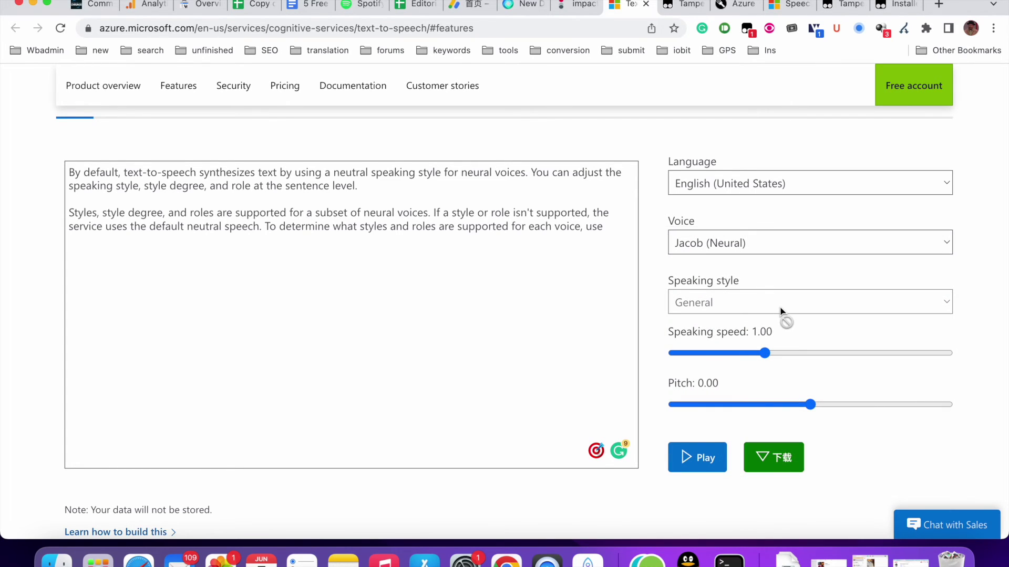
click(706, 465)
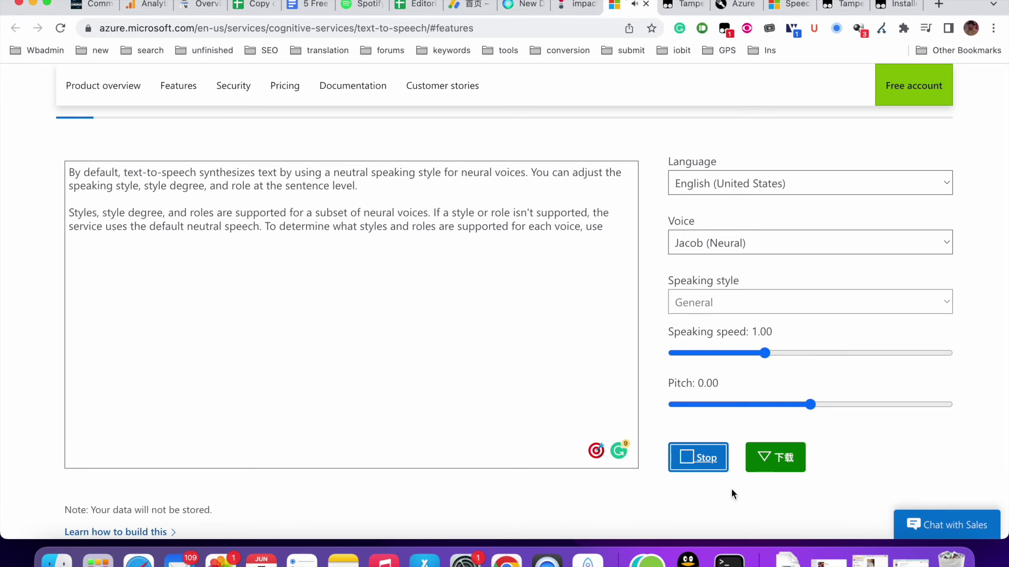
click(785, 462)
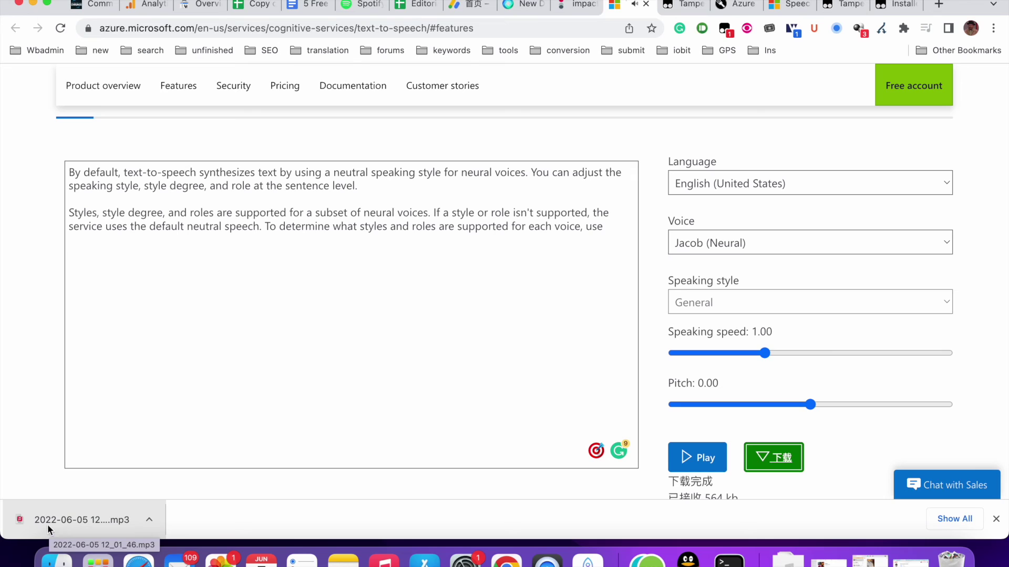
- Open the downloaded 564 kb MP3 and adjust the system volume while it plays
click(121, 529)
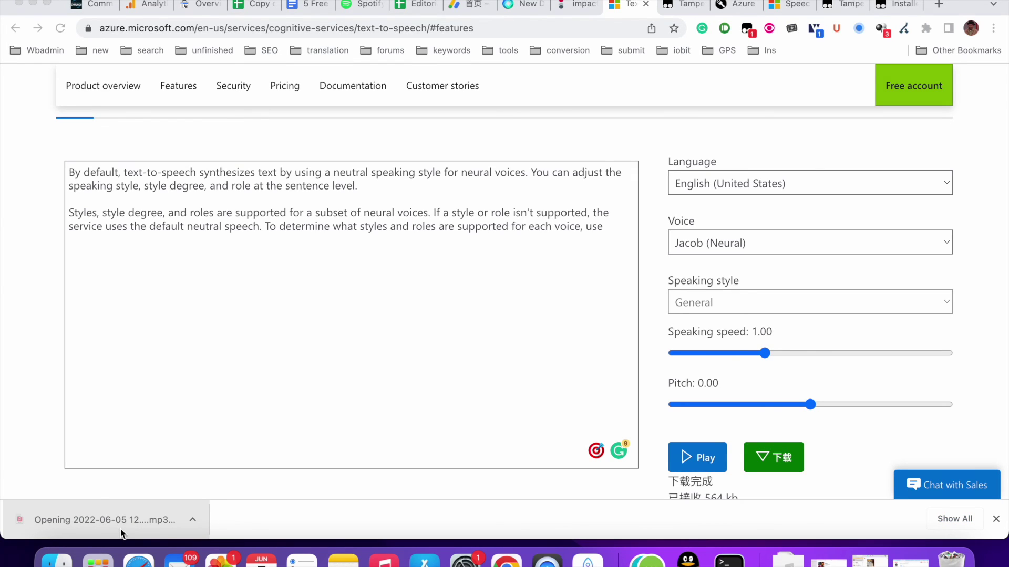
key(XF86AudioRaiseVolume)
key(XF86AudioRaiseVolume)
key(XF86AudioRaiseVolume)
key(XF86AudioRaiseVolume)
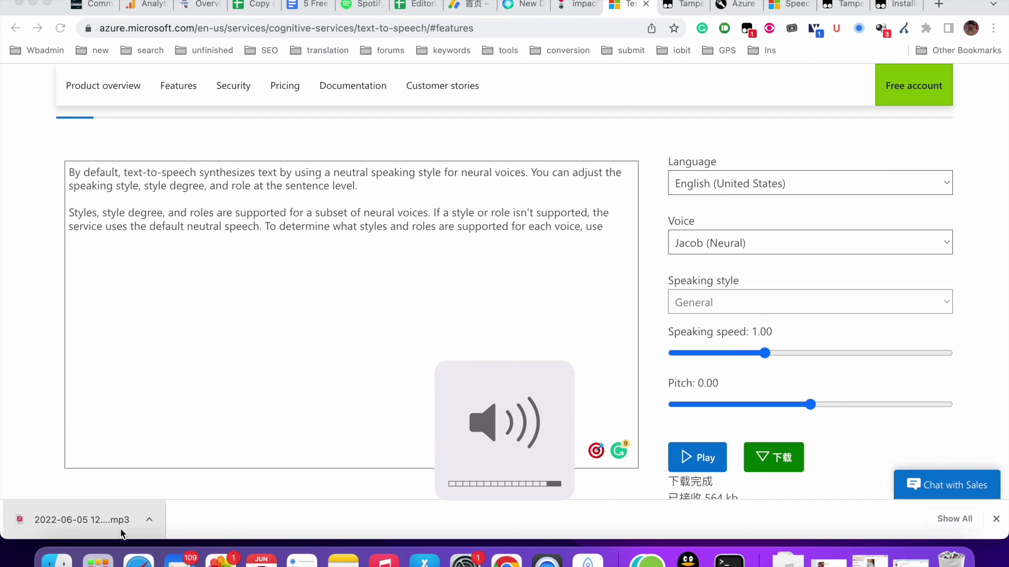
key(XF86AudioRaiseVolume)
key(XF86AudioRaiseVolume)
key(XF86AudioLowerVolume)
key(XF86AudioLowerVolume)
key(XF86AudioLowerVolume)
key(XF86AudioLowerVolume)
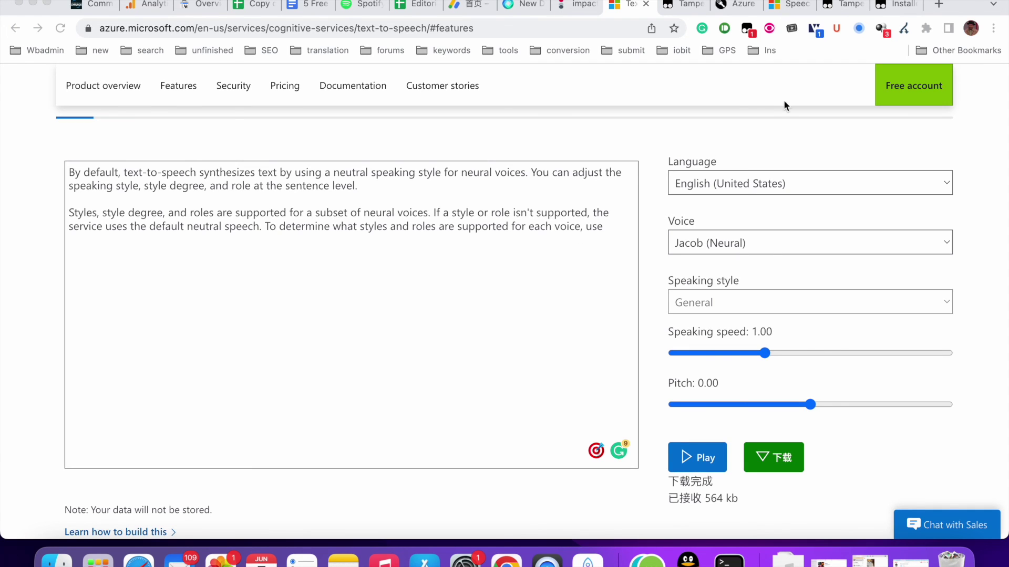
click(835, 6)
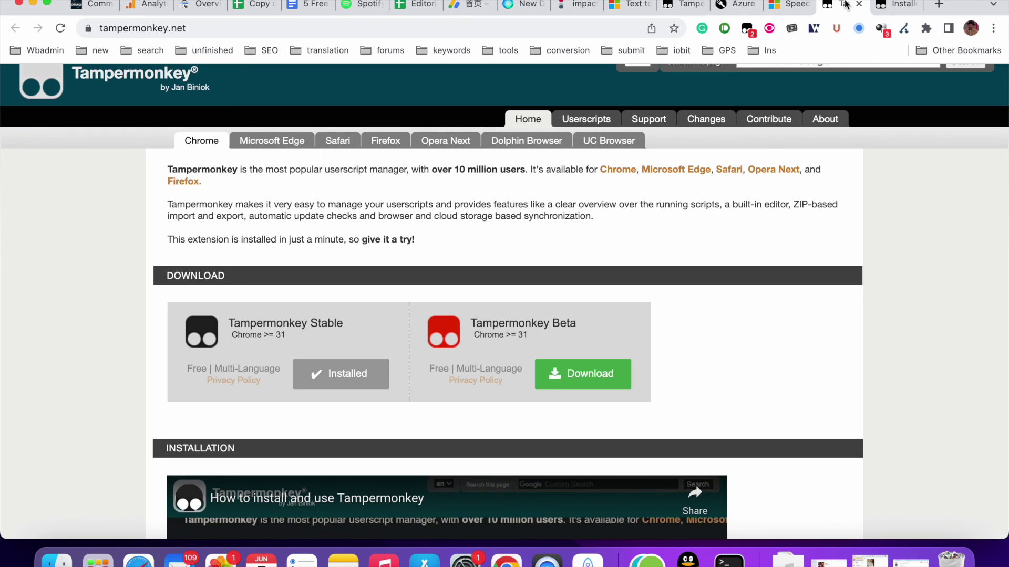
- Review the Installed Userscripts dashboard, then go back to the tampermonkey.net Userscripts page
click(893, 8)
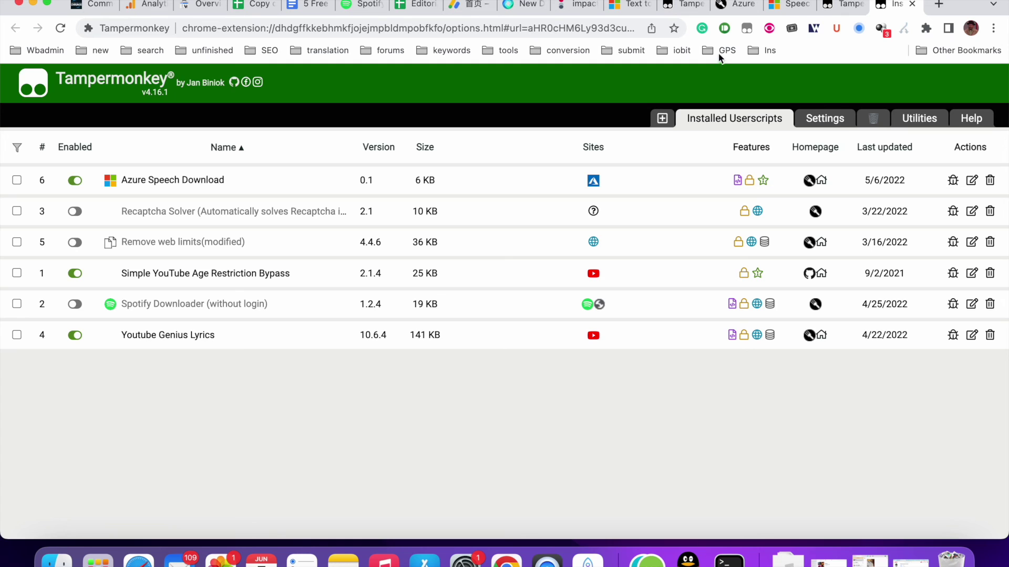
click(686, 7)
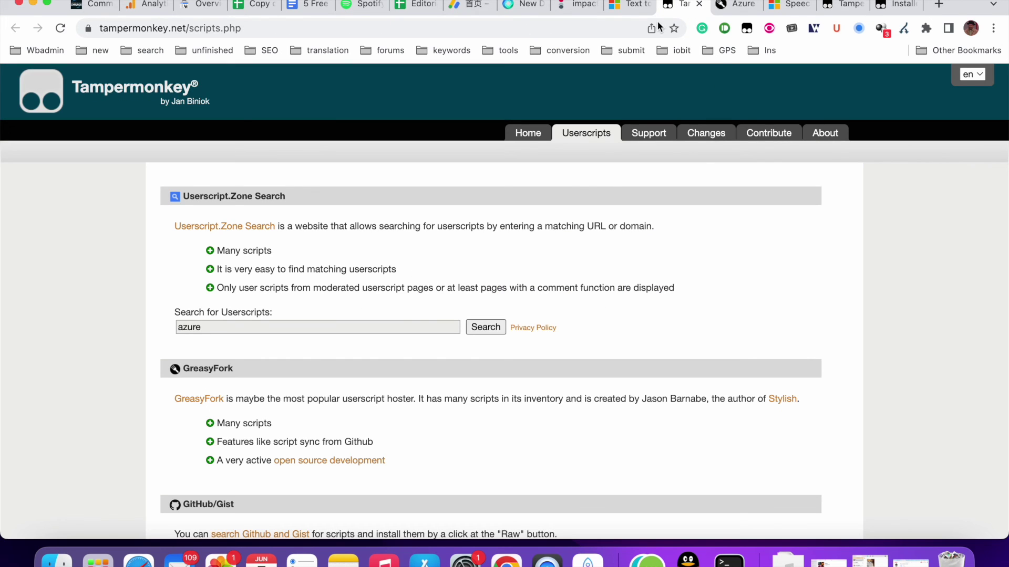